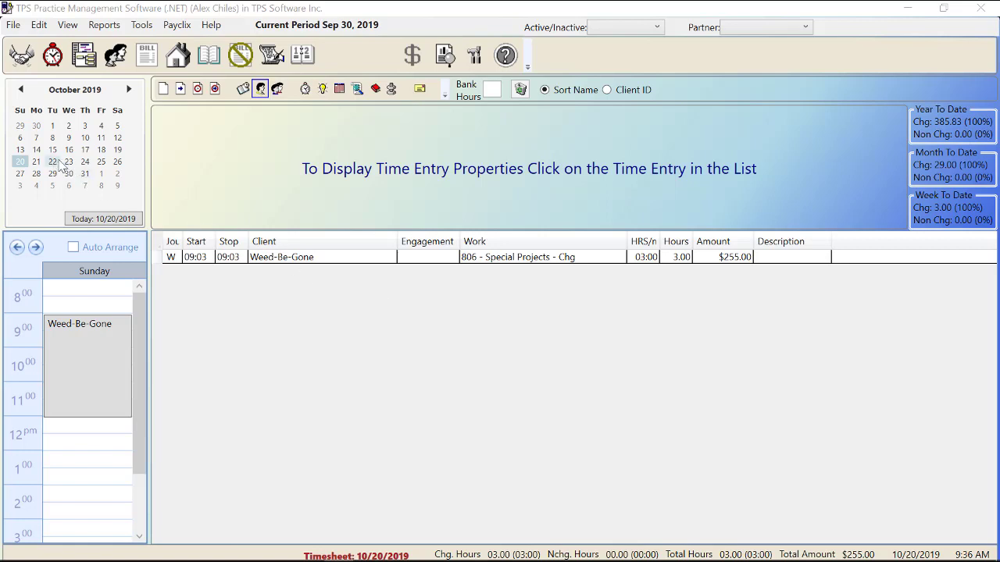
left_click(21, 150)
left_click(68, 150)
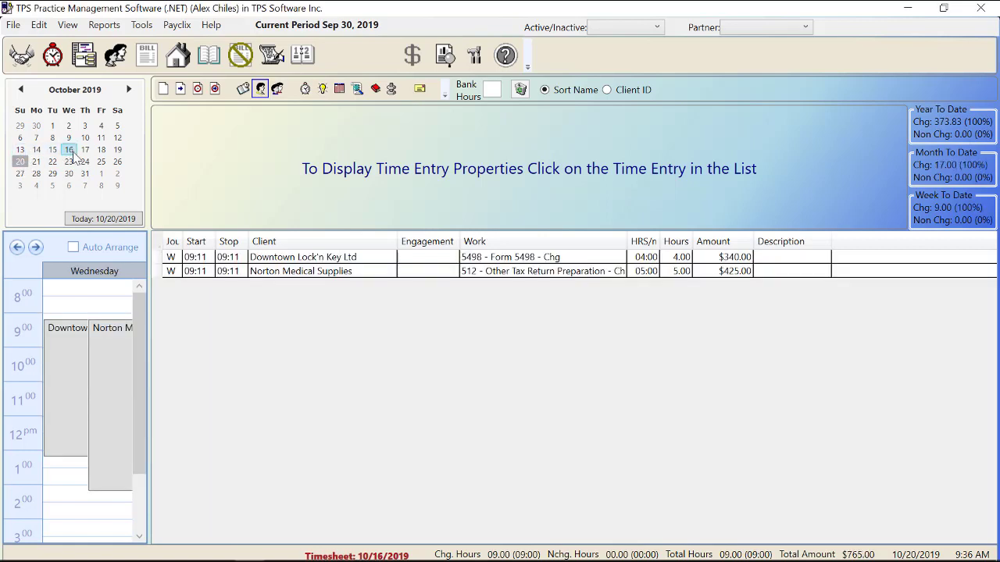
left_click(69, 174)
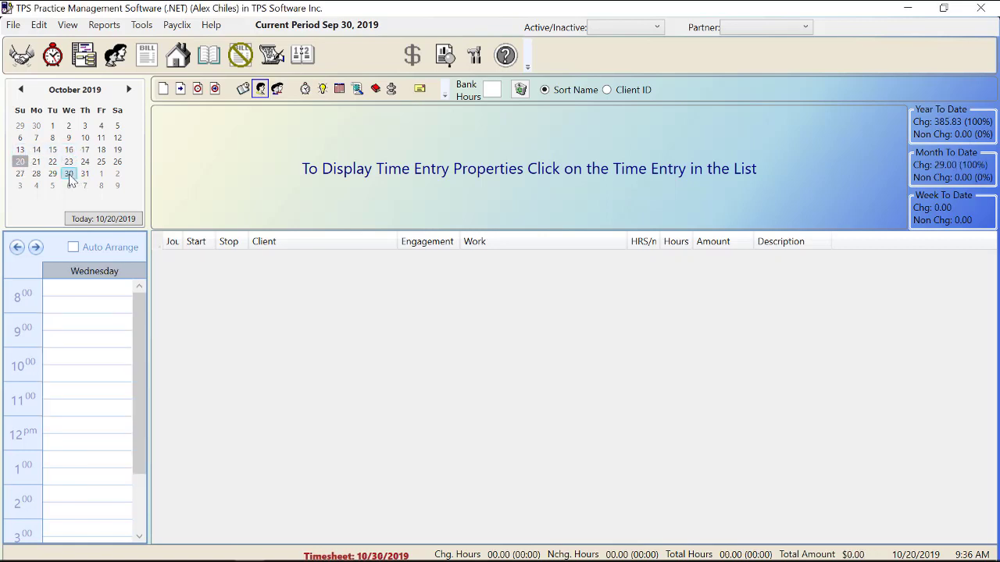
left_click(22, 161)
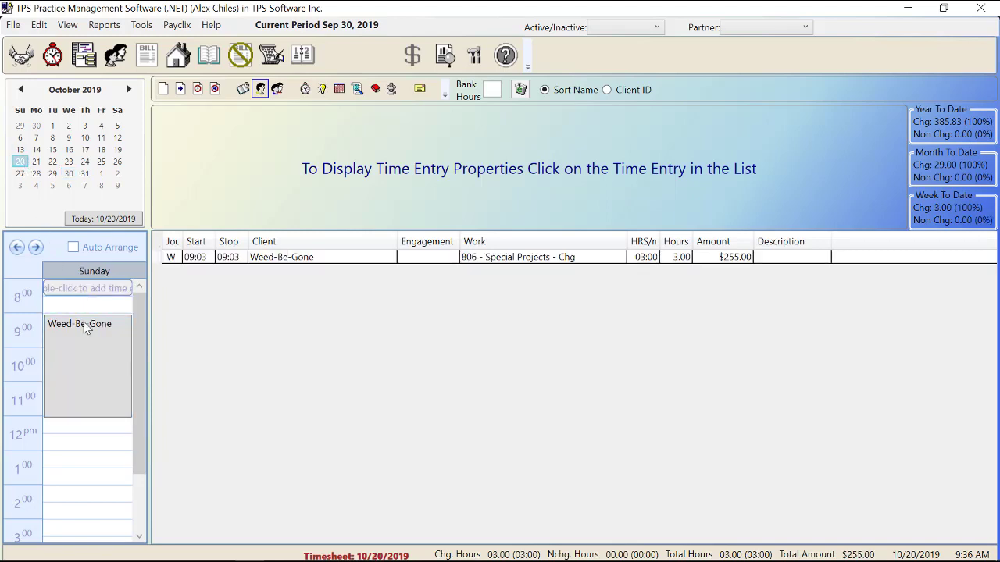
- Add an ABC Co. entry with work code 407 - Payroll Processing - Chg and 4 hours ($200.00)
left_click(164, 91)
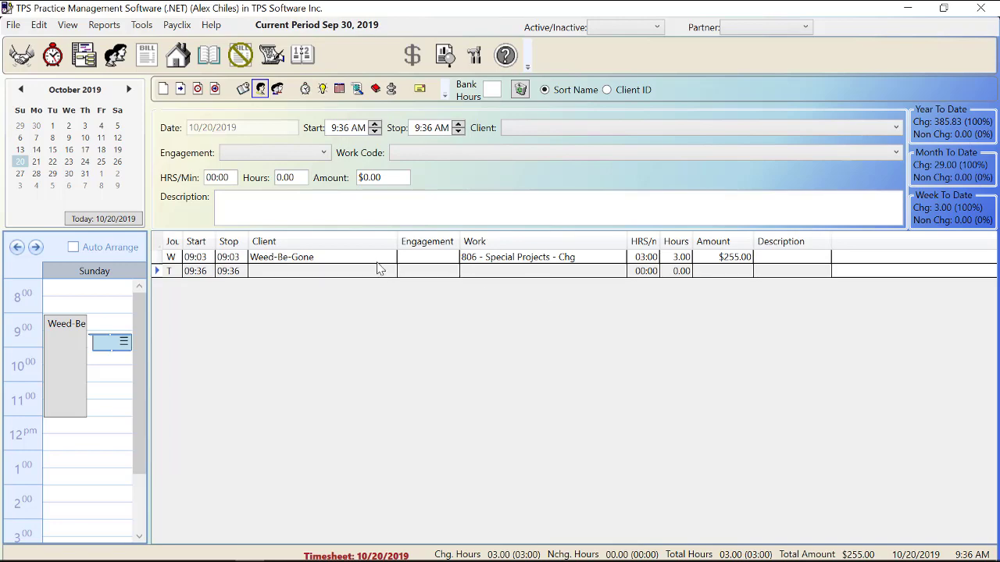
left_click(547, 129)
scroll(582, 152, "up", 10)
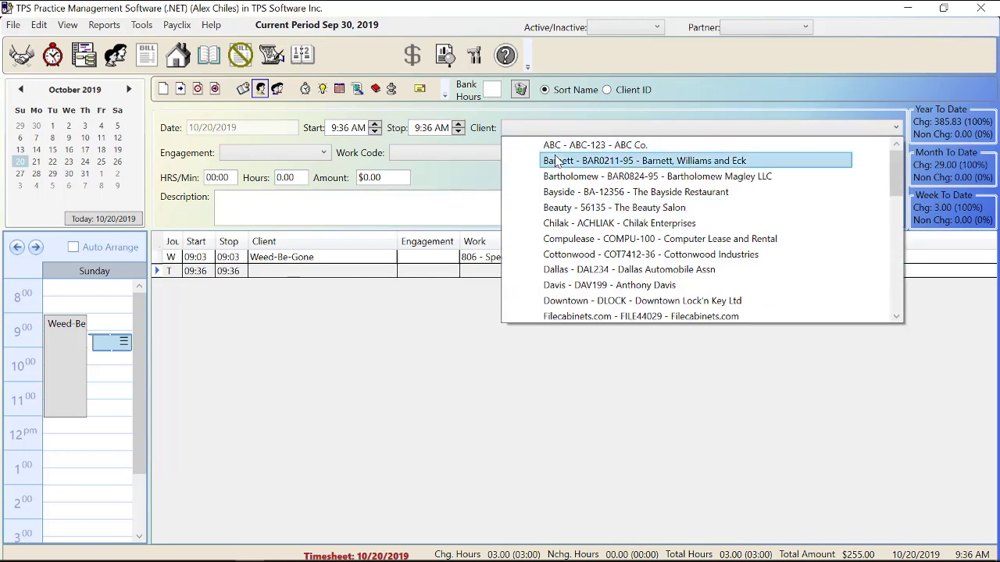
left_click(582, 146)
left_click(500, 153)
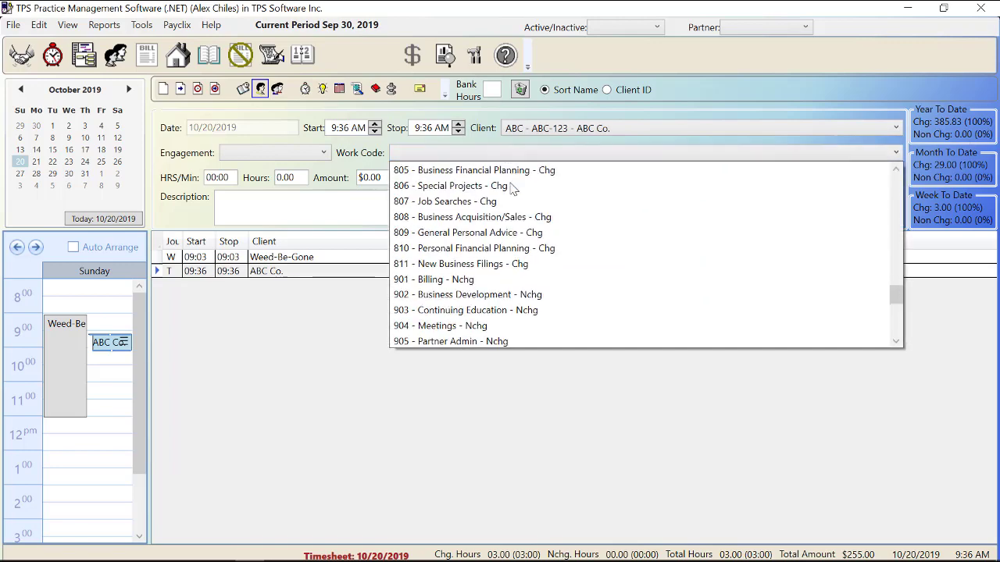
scroll(507, 213, "down", 5)
left_click(452, 200)
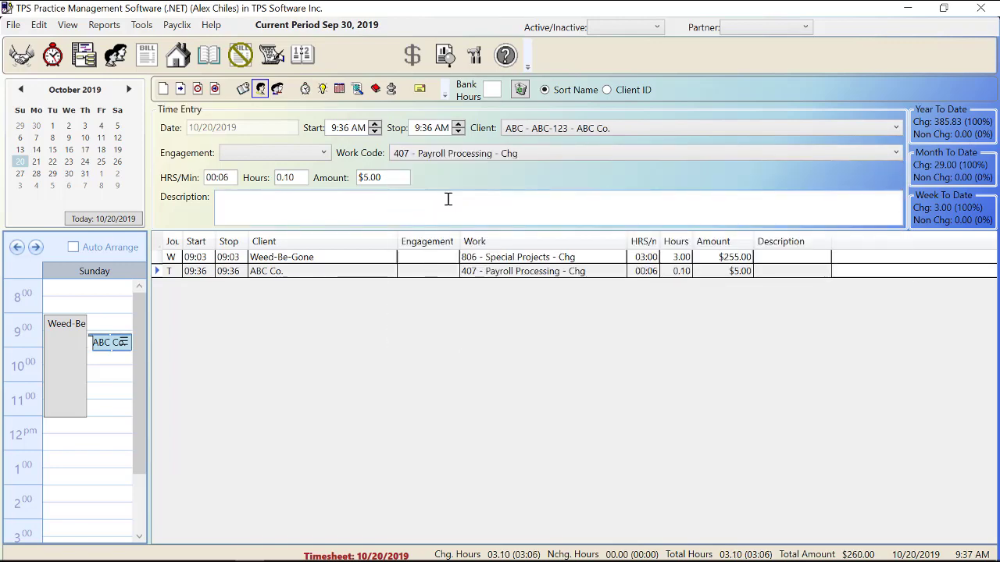
double_click(281, 177)
type("4")
left_click(311, 206)
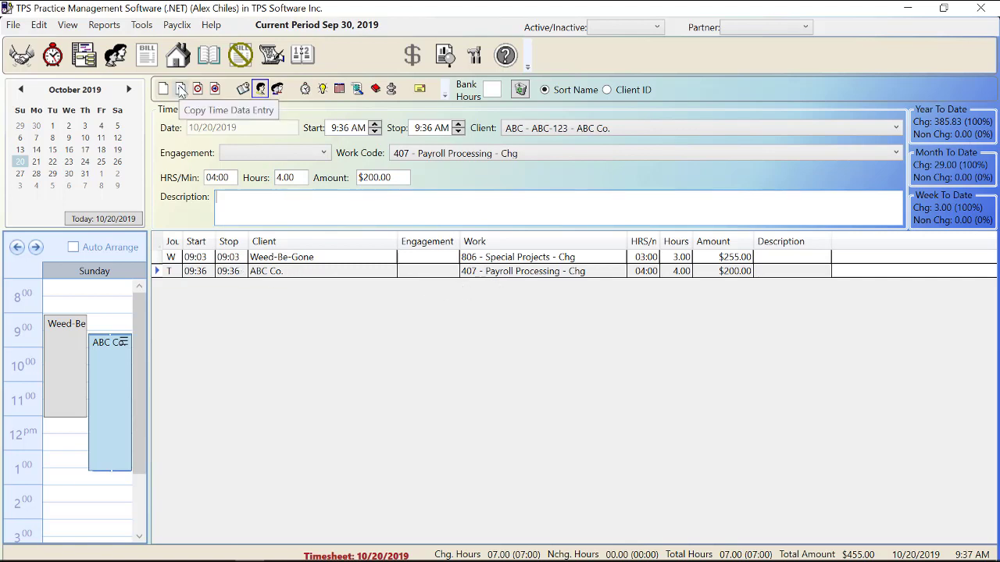
left_click(273, 275)
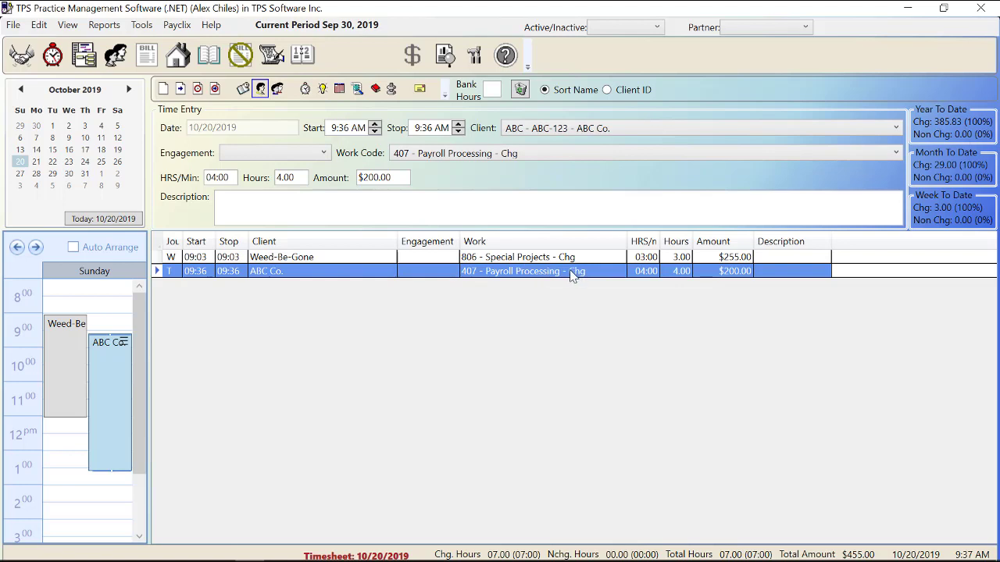
- Duplicate the ABC Co. payroll entry three times, bringing the day to 19.00 hours, $1,055.00
left_click(181, 89)
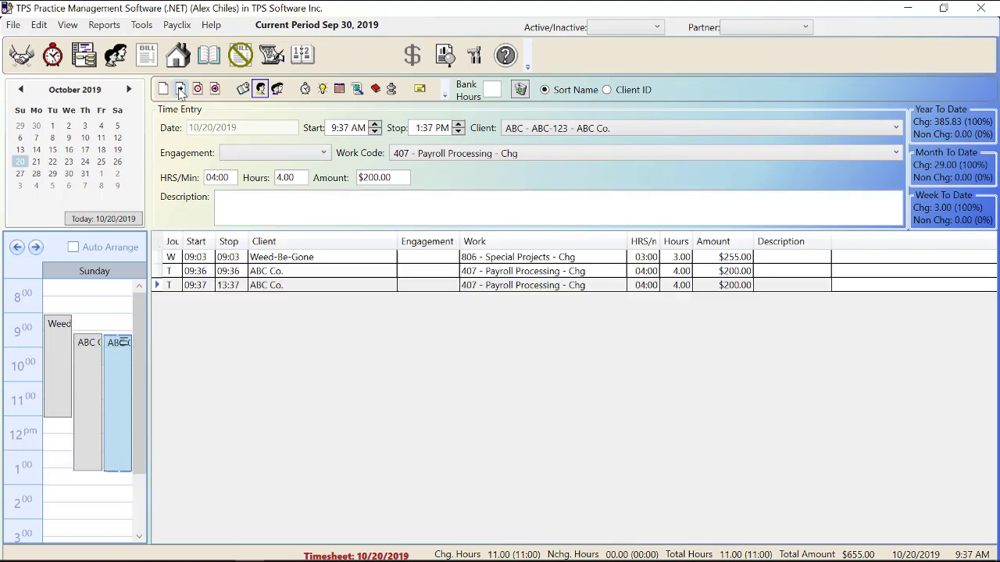
left_click(181, 89)
left_click(180, 89)
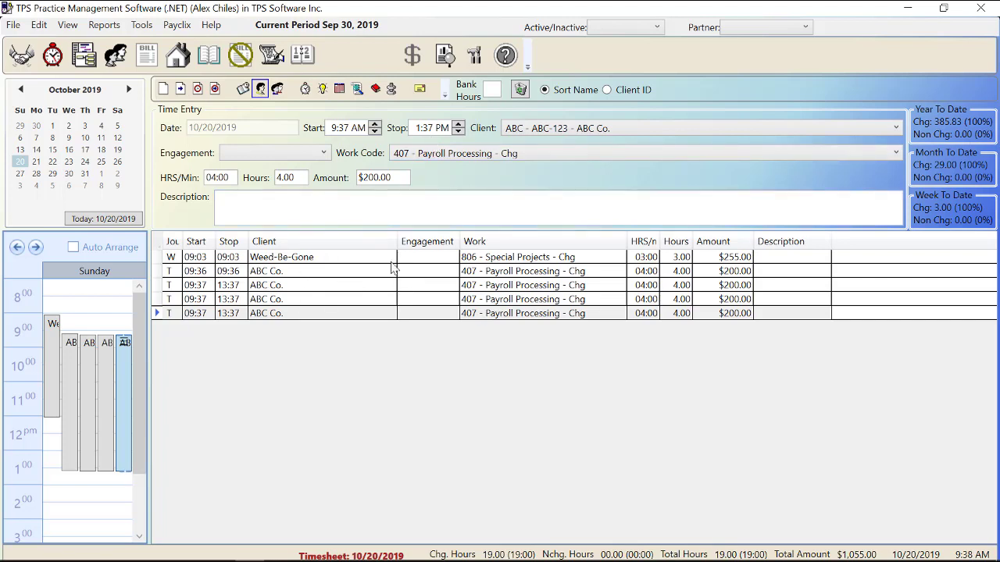
- Reassign the three copies to Cottonwood Industries, Dallas Automobile Assn and Downtown Lock'n Key Ltd
left_click(280, 273)
left_click(535, 135)
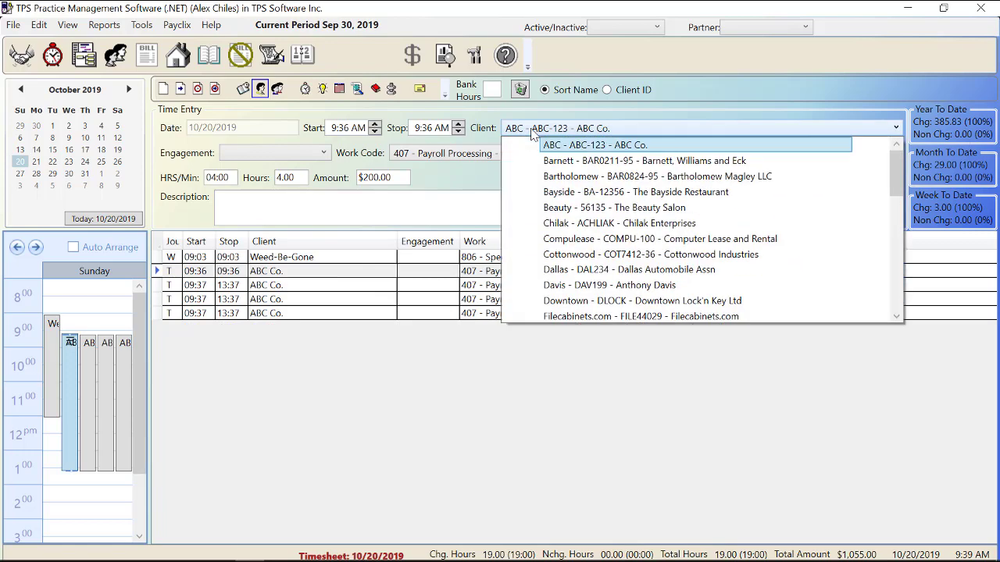
left_click(564, 254)
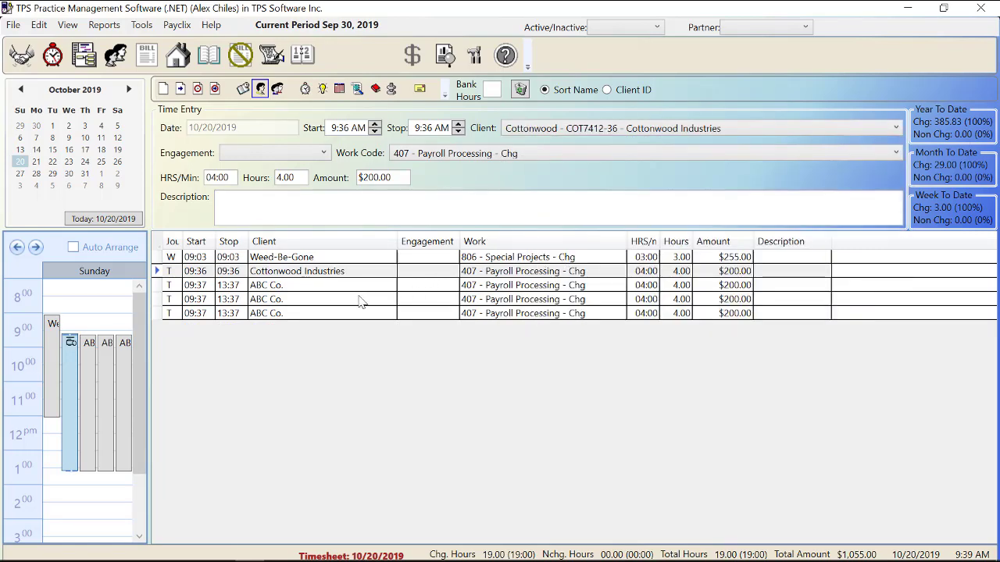
left_click(324, 286)
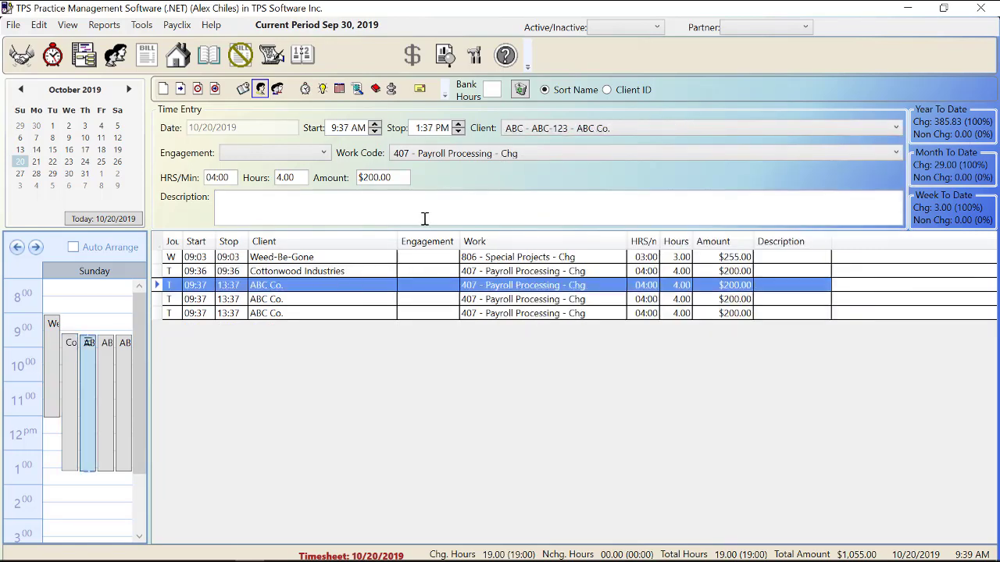
left_click(556, 131)
left_click(576, 270)
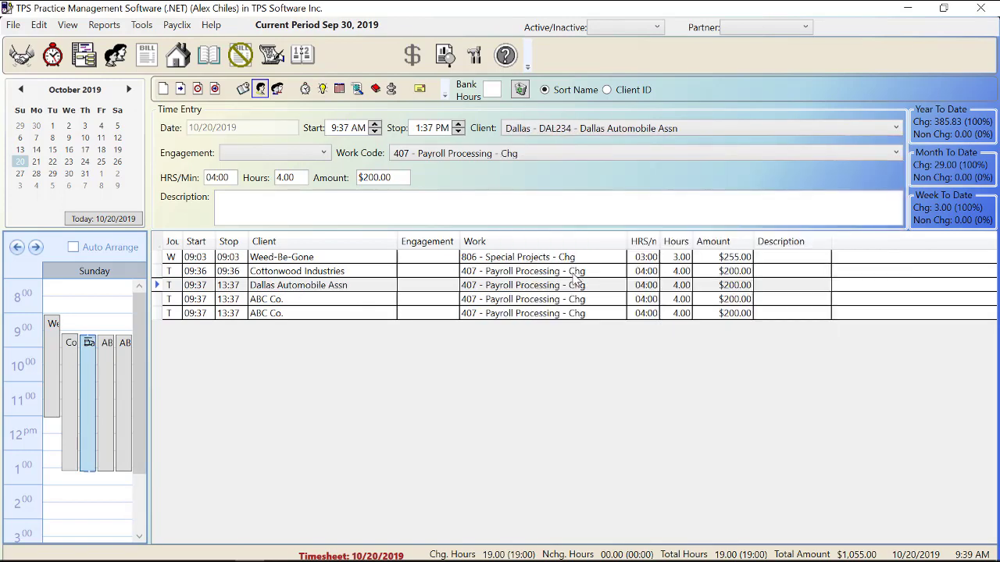
left_click(310, 304)
left_click(555, 131)
left_click(578, 300)
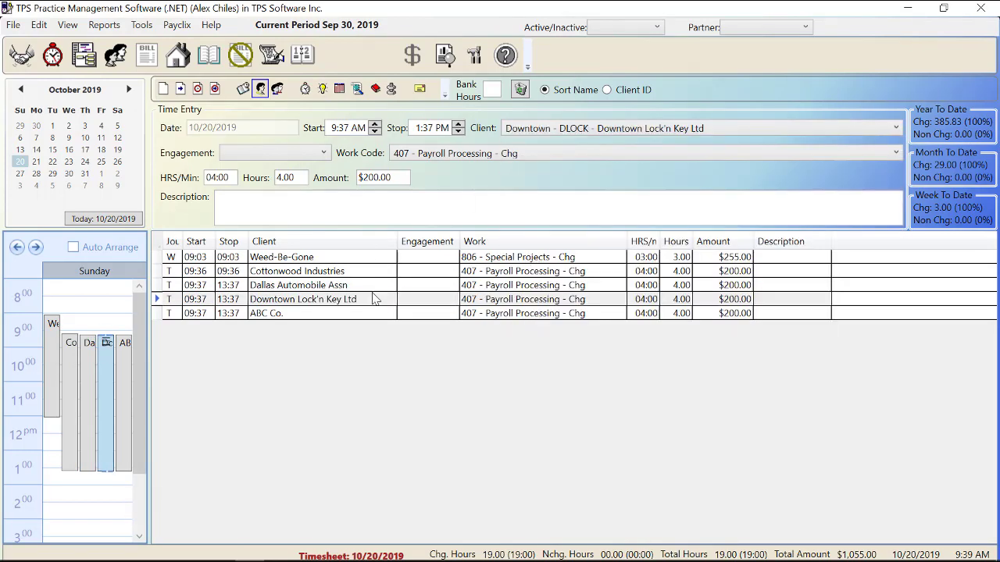
left_click(285, 312)
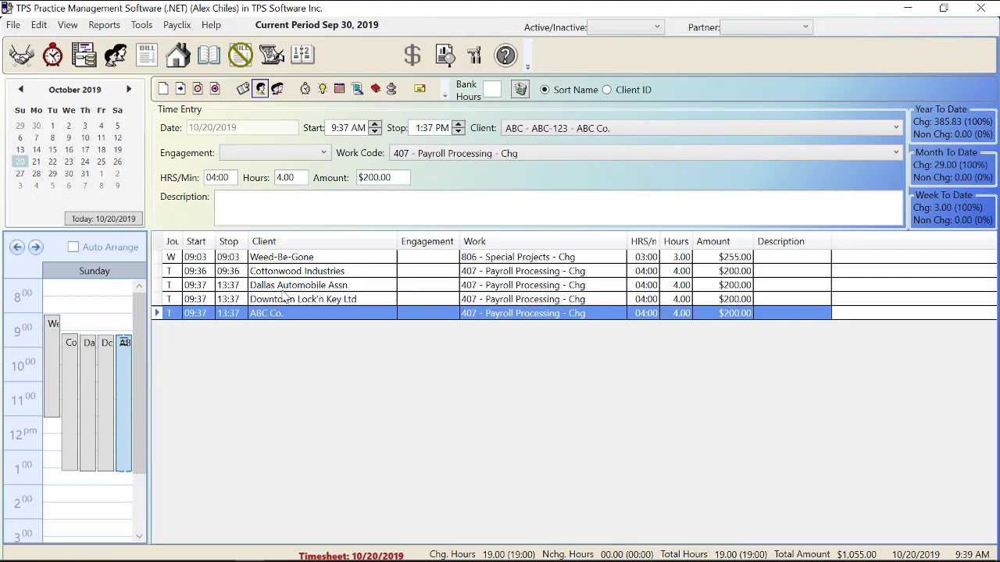
- Start a clocked time entry for the individual client with work code 201 - Review Planing - Chg
left_click(198, 90)
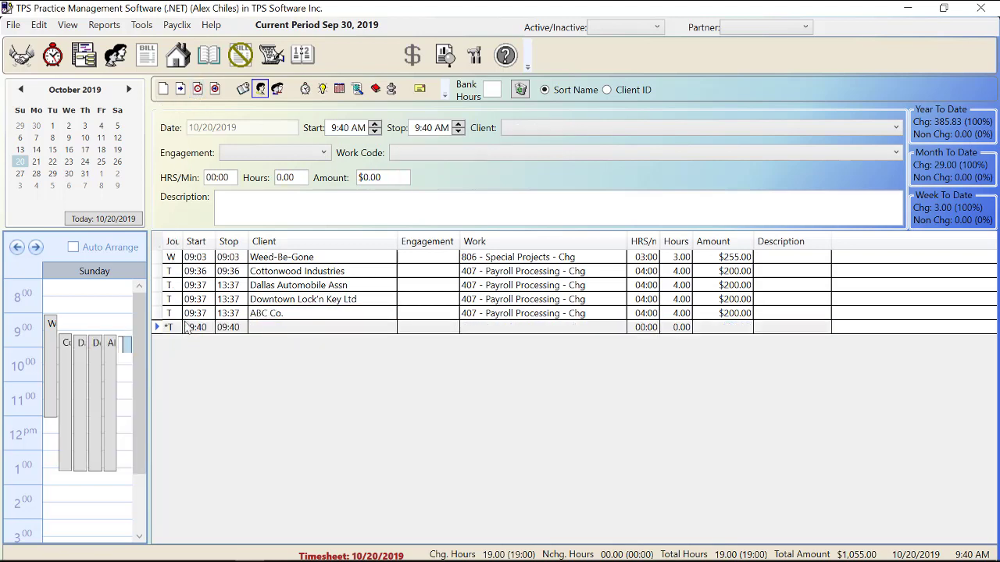
left_click(504, 129)
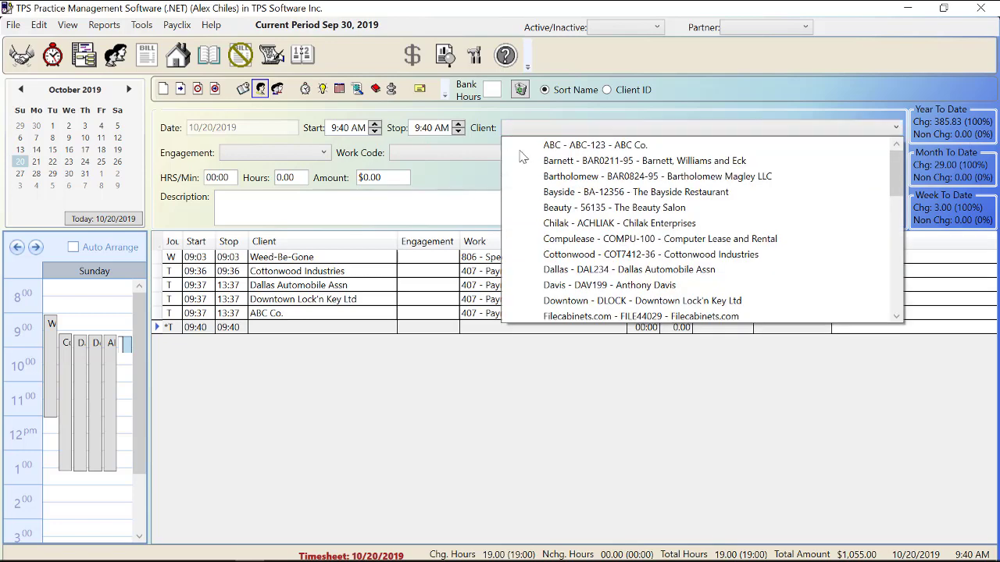
scroll(551, 238, "down", 8)
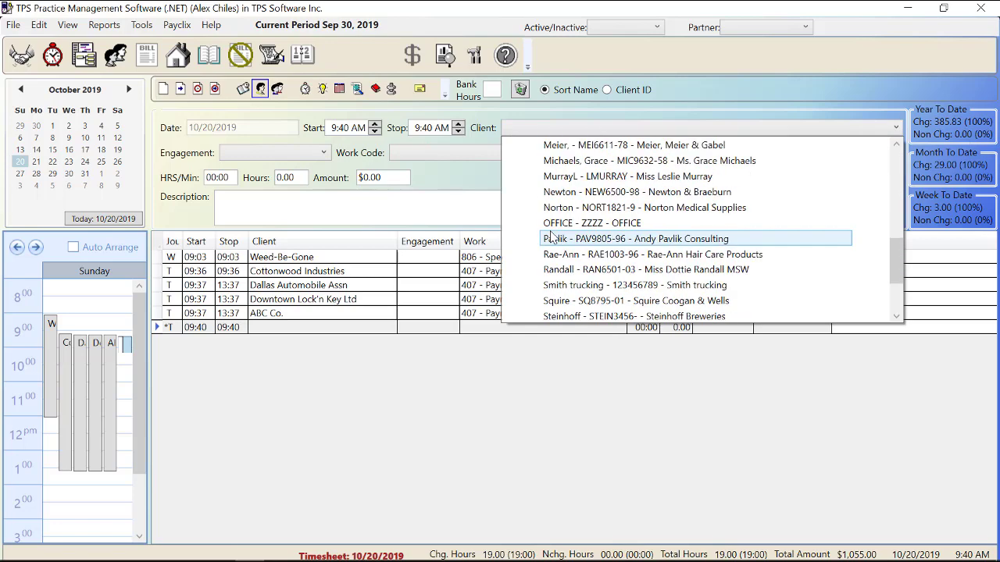
left_click(563, 270)
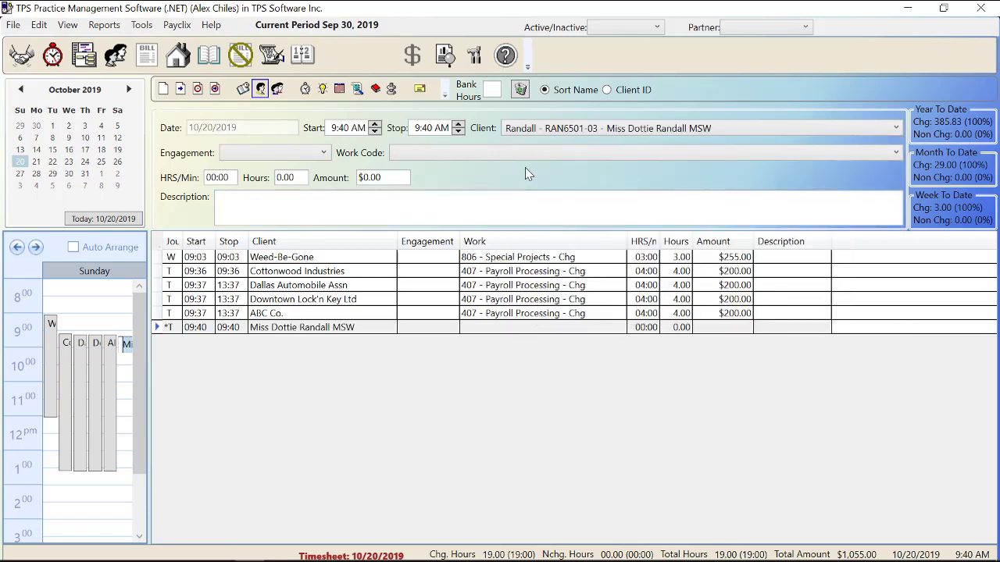
left_click(522, 152)
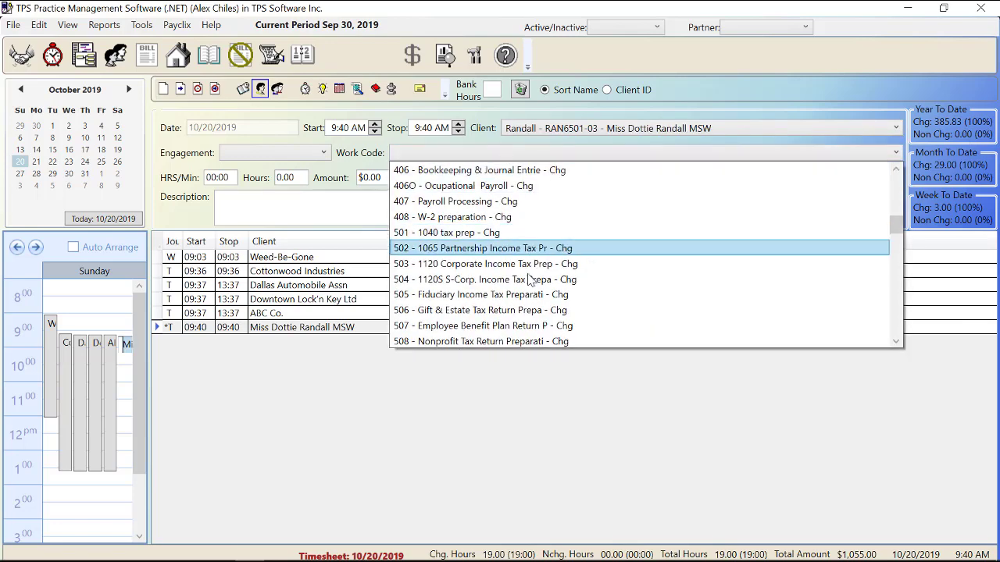
scroll(522, 310, "up", 8)
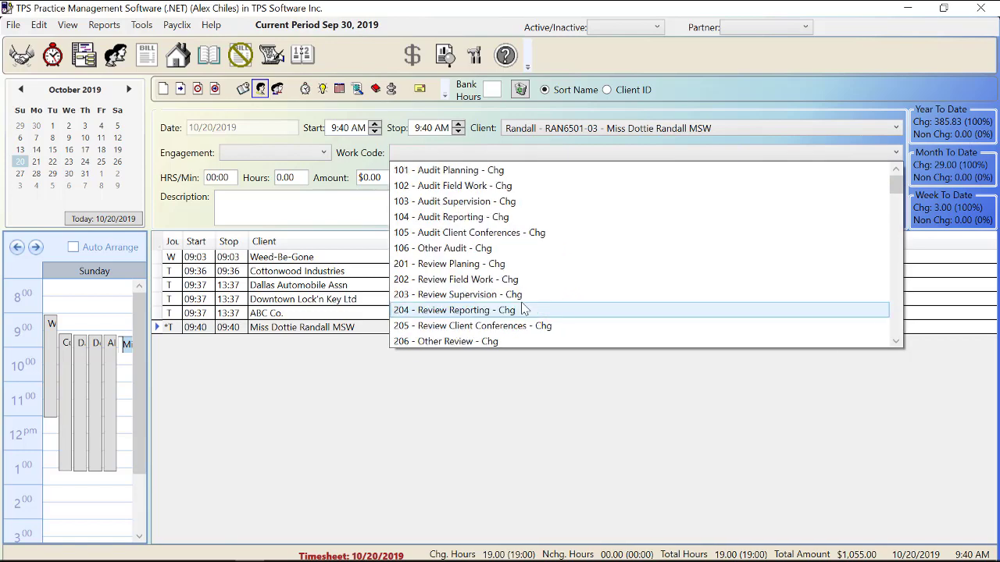
left_click(500, 265)
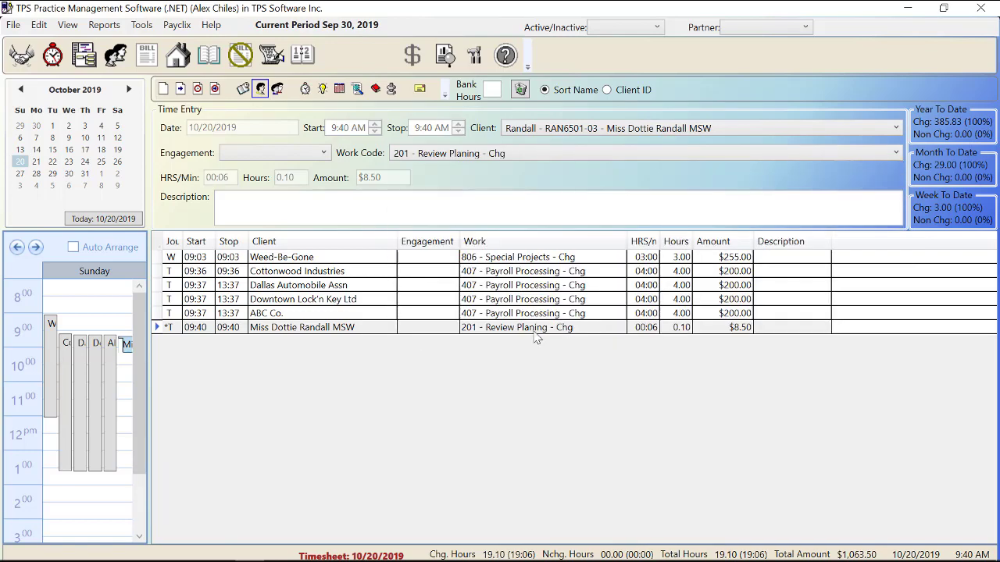
- Stop the clock, continue with a second Review Planing entry, and set Cottonwood Industries' entry to WIP
left_click(306, 90)
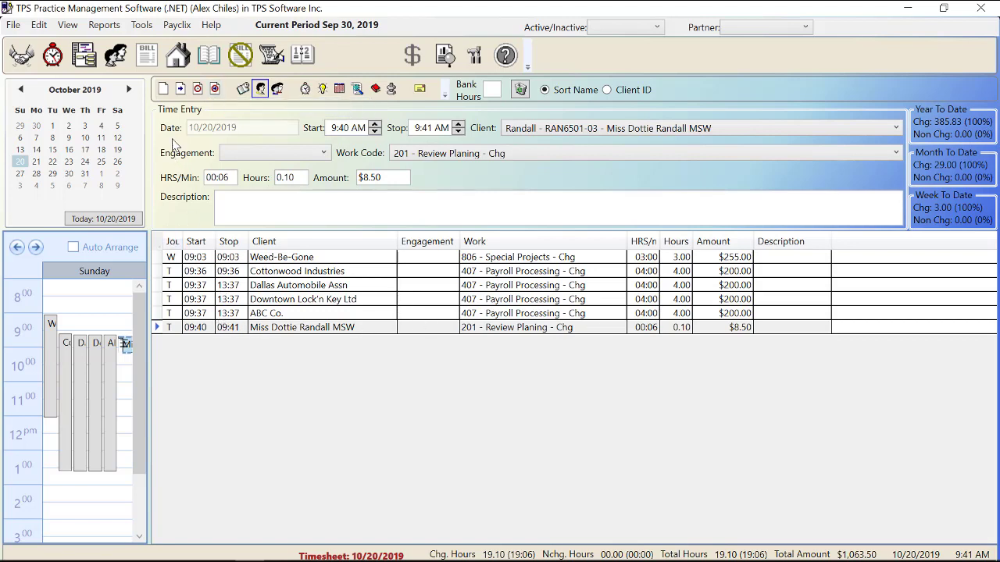
left_click(215, 89)
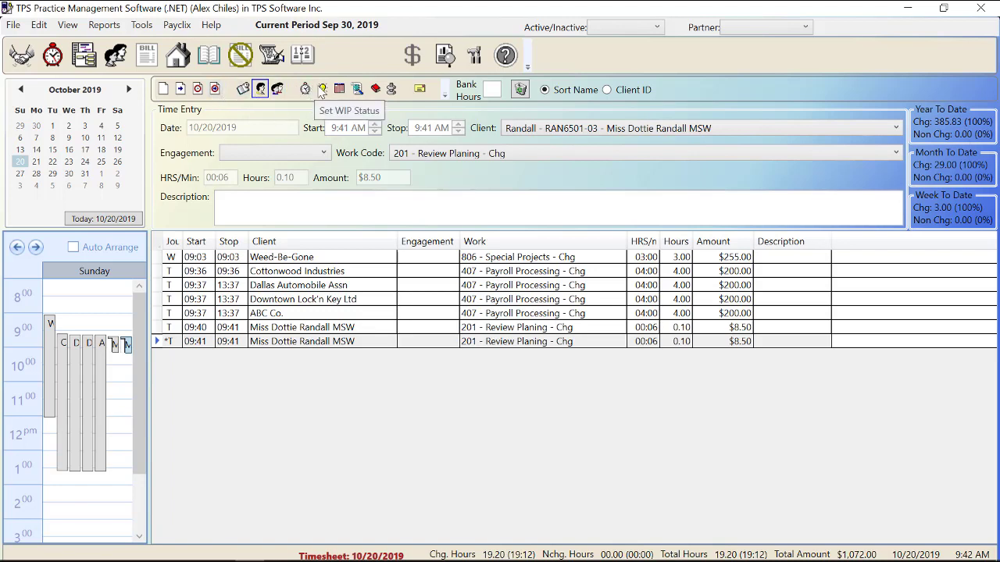
left_click(312, 271)
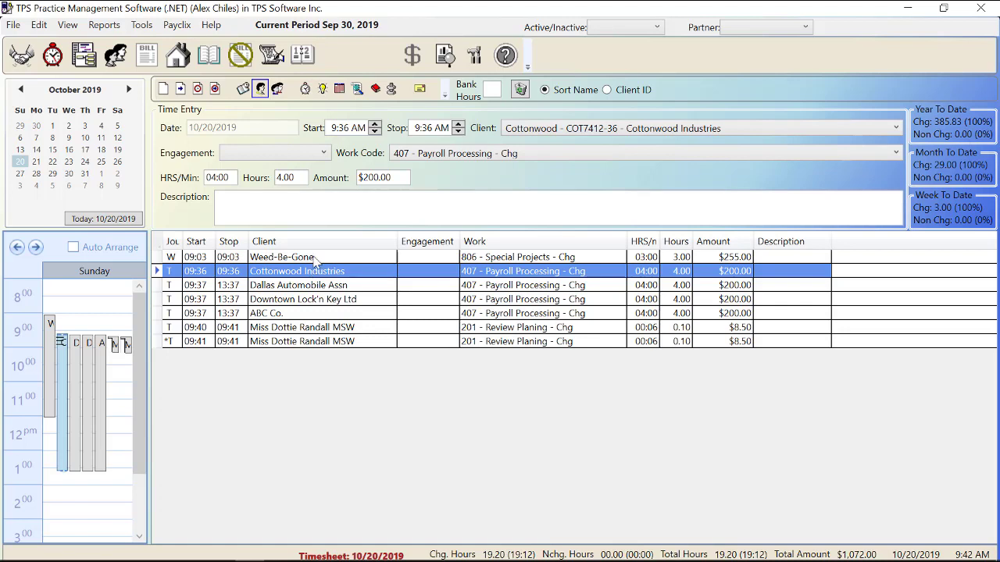
left_click(323, 88)
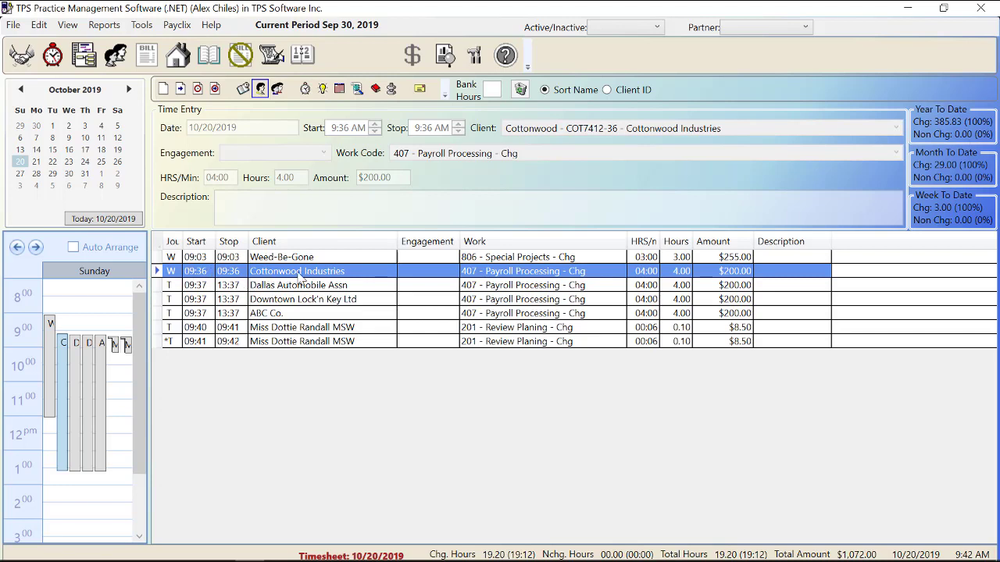
left_click(340, 89)
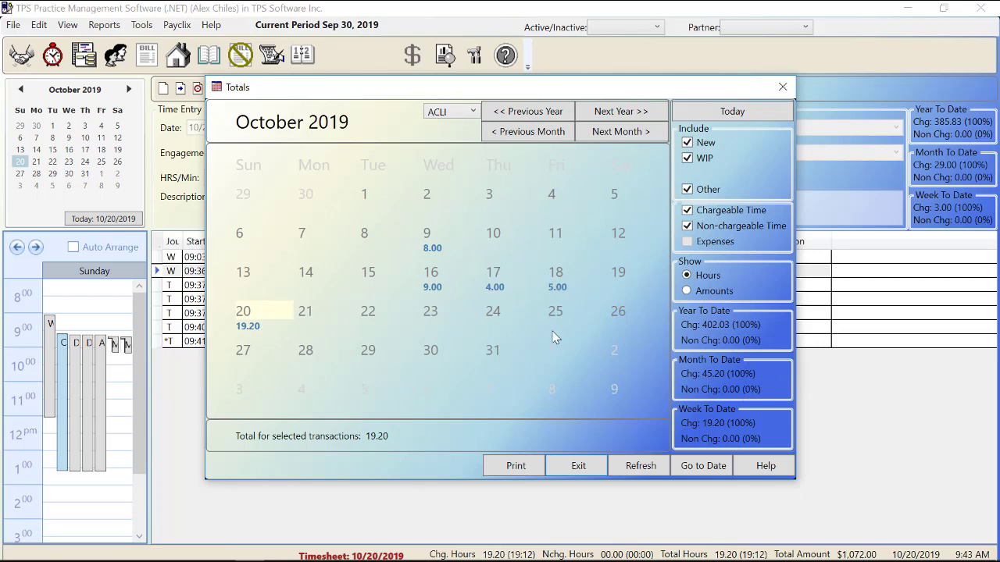
left_click(688, 292)
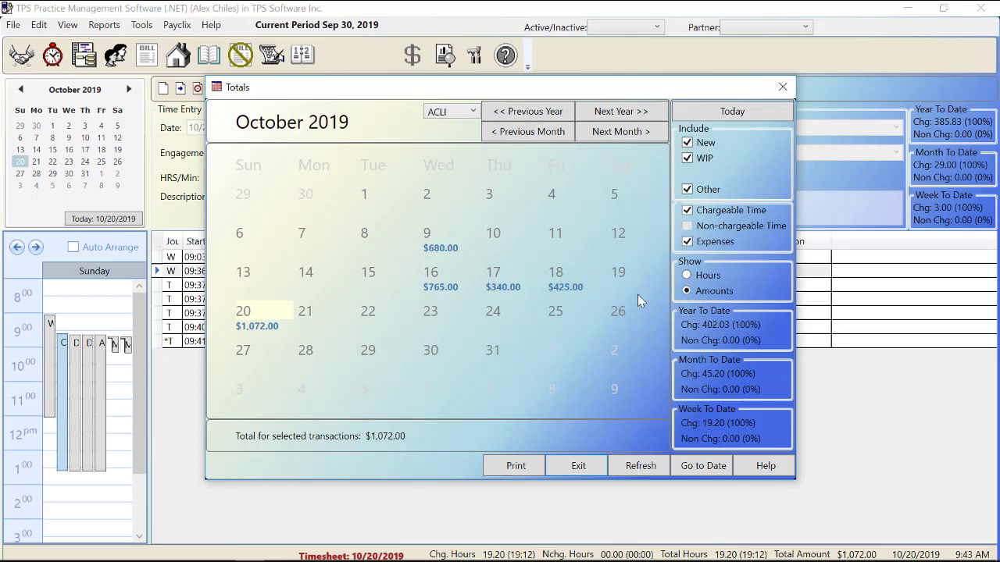
left_click(687, 276)
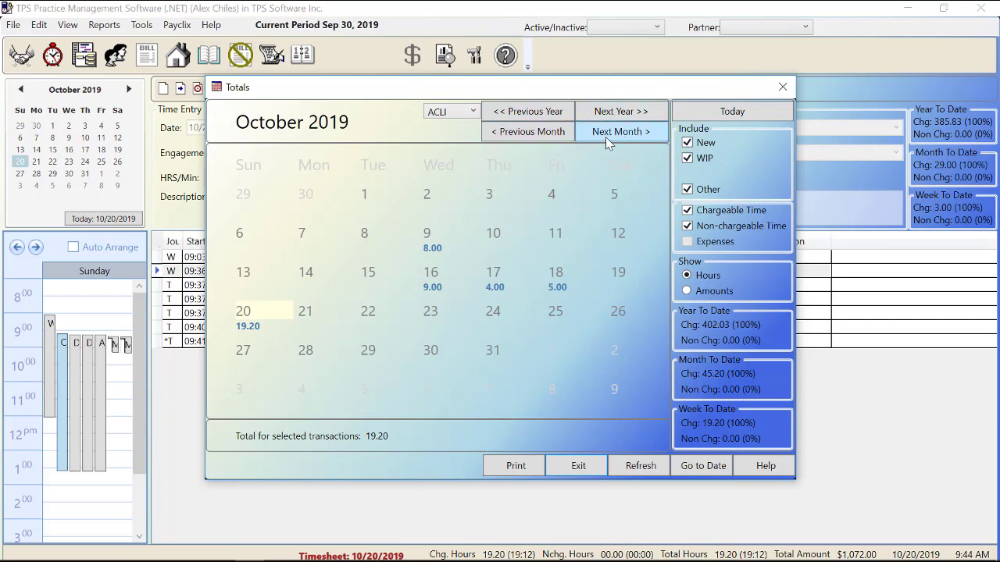
left_click(439, 238)
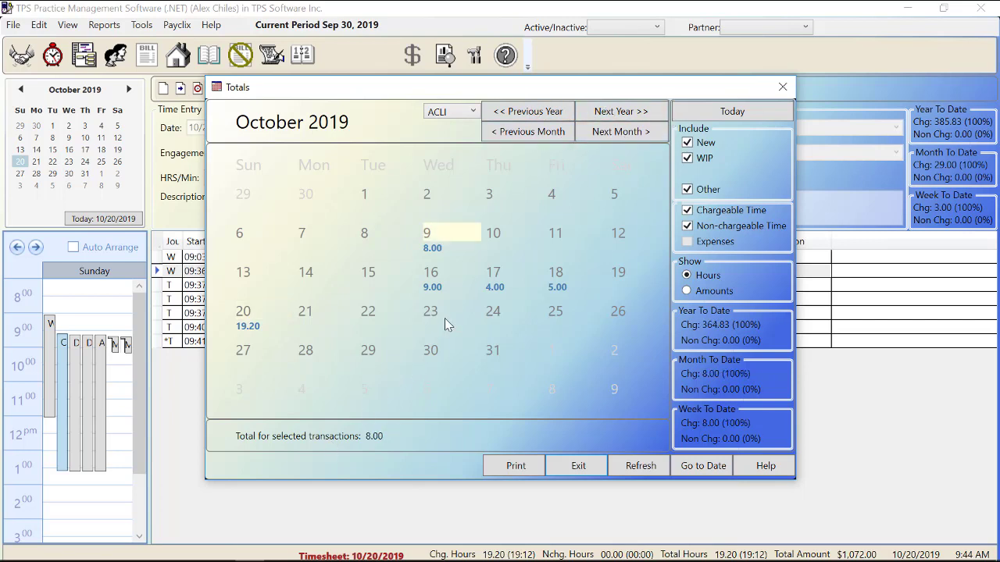
left_click(439, 282, "shift")
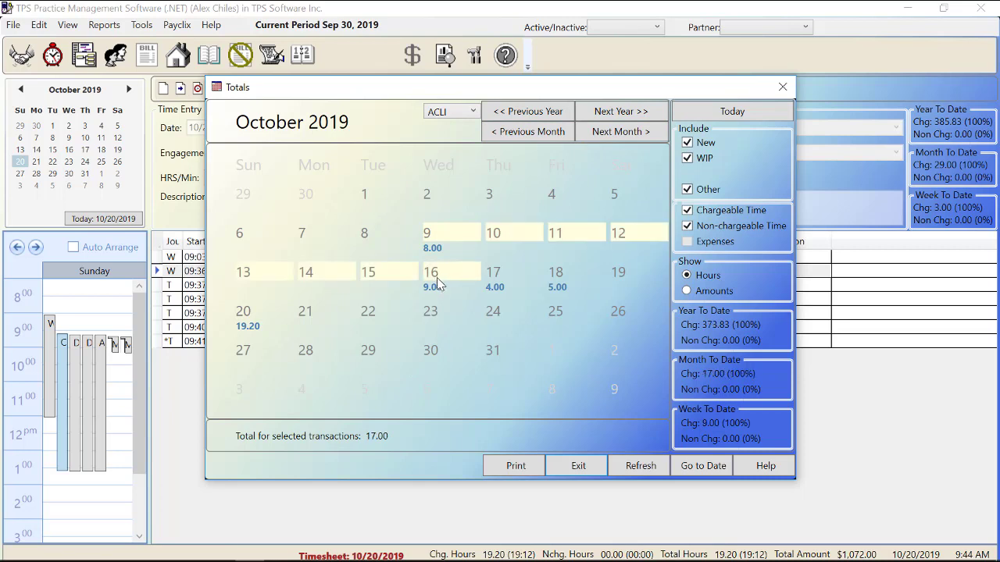
left_click(505, 283, "shift")
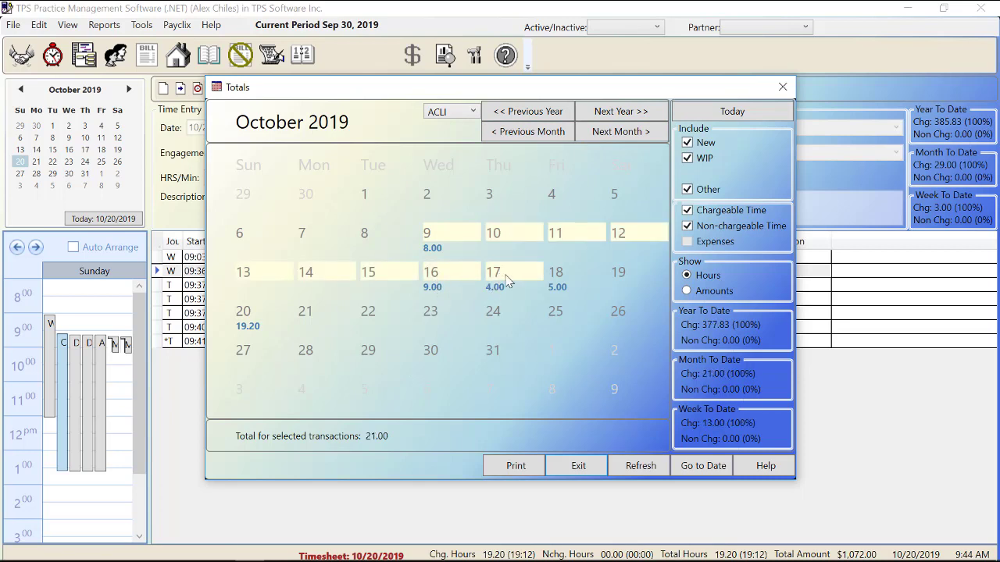
left_click(558, 283, "shift")
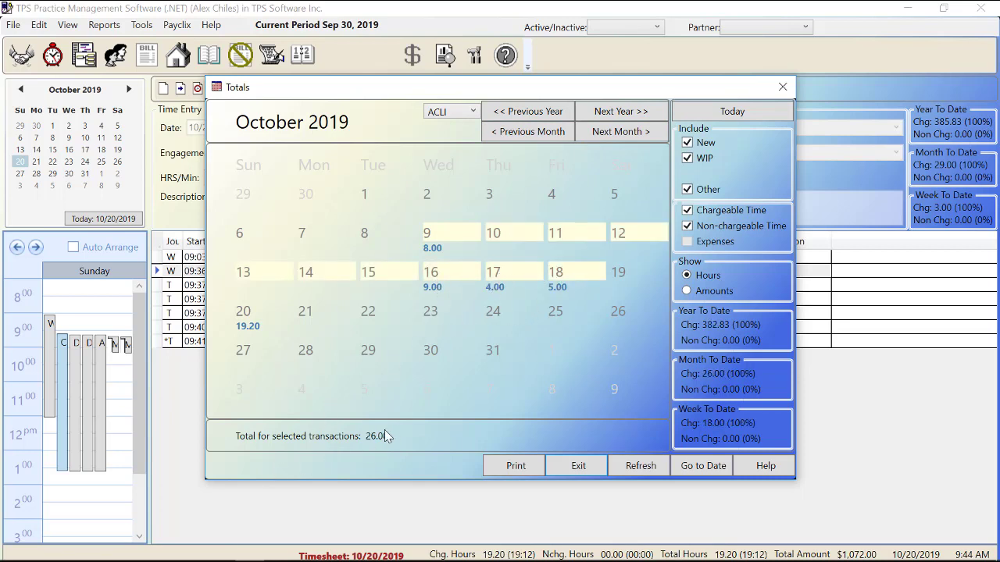
key("Escape")
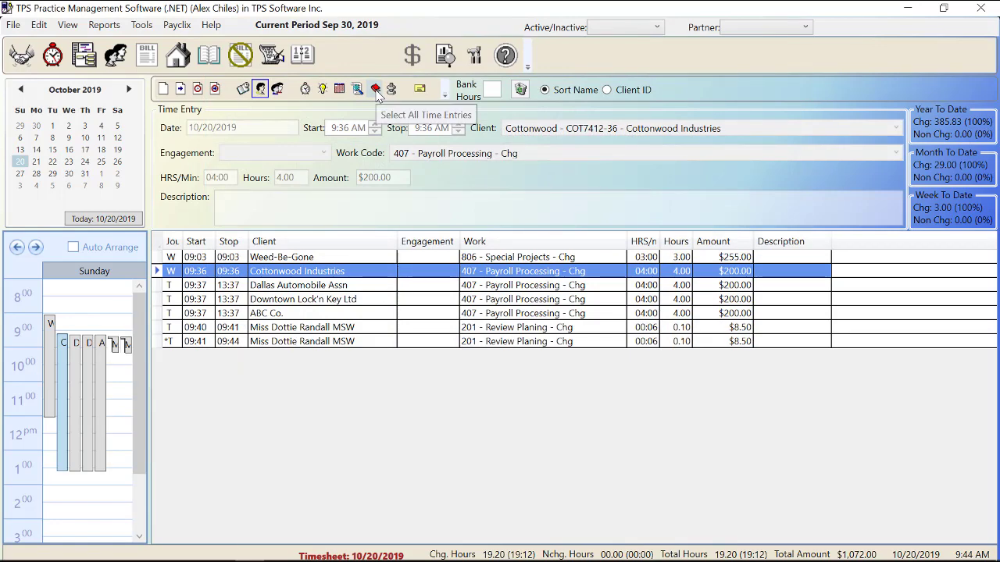
- Select all time entries, then bring up the 09:40 Review Planing entry (0.10 hours, $8.50)
left_click(376, 89)
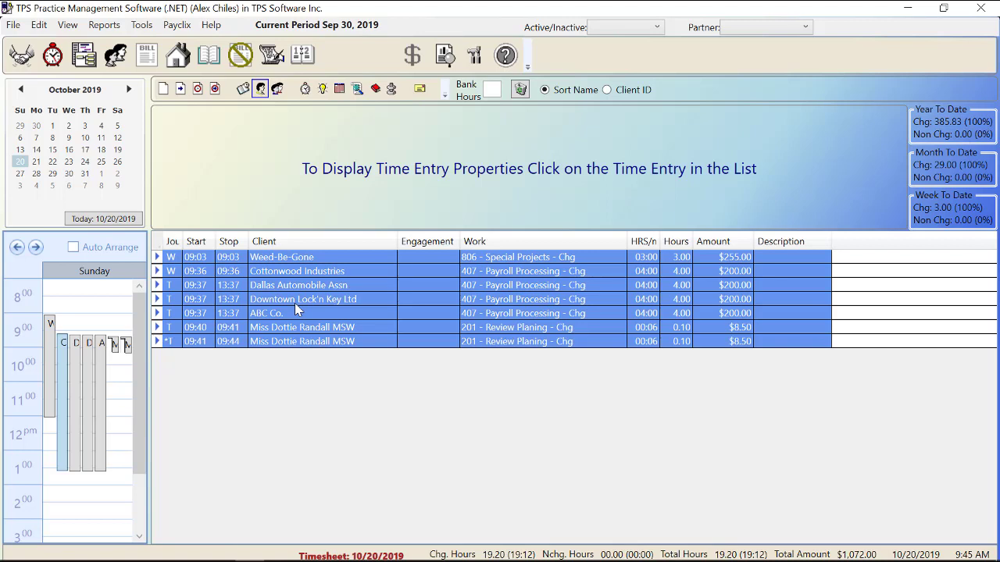
left_click(325, 88)
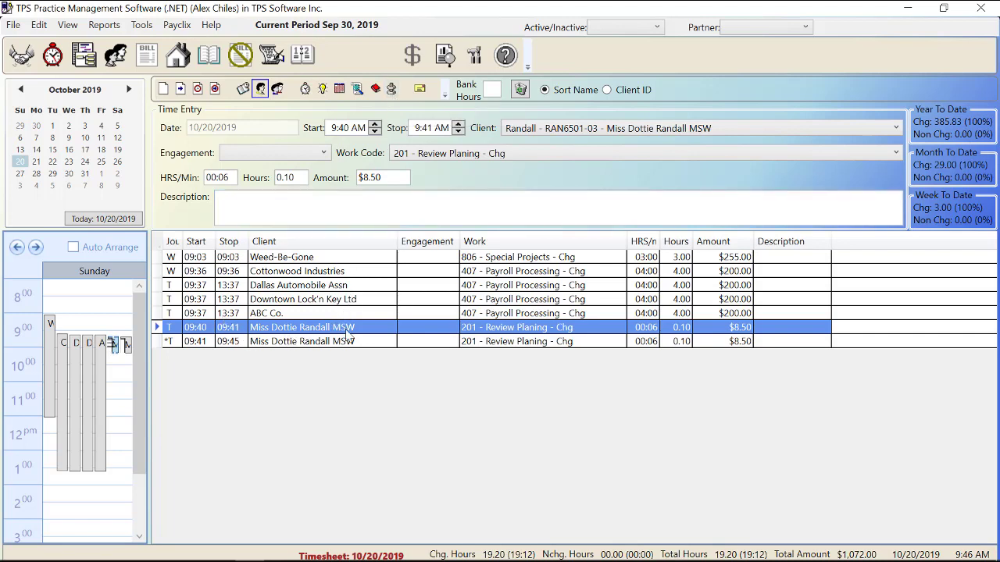
- Stop the running 09:41 entry and merge both Review Planing entries into one 0.20-hour, $17.00 entry
left_click(263, 344)
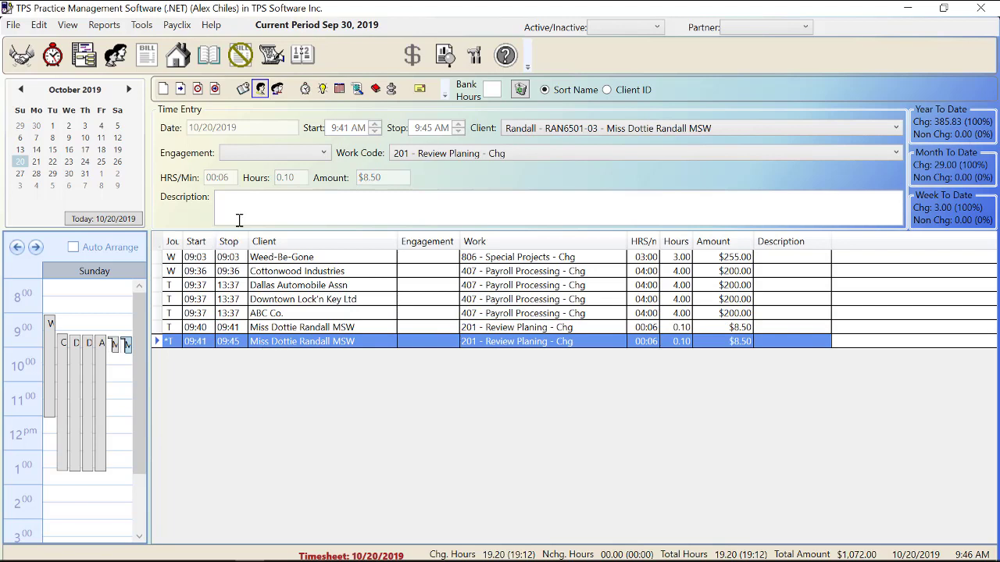
left_click(305, 90)
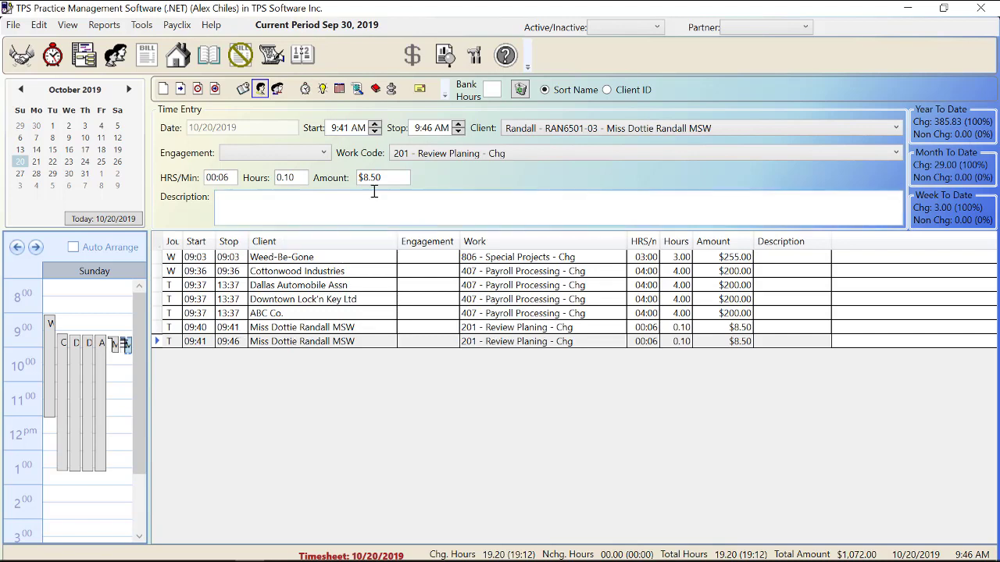
left_click(392, 89)
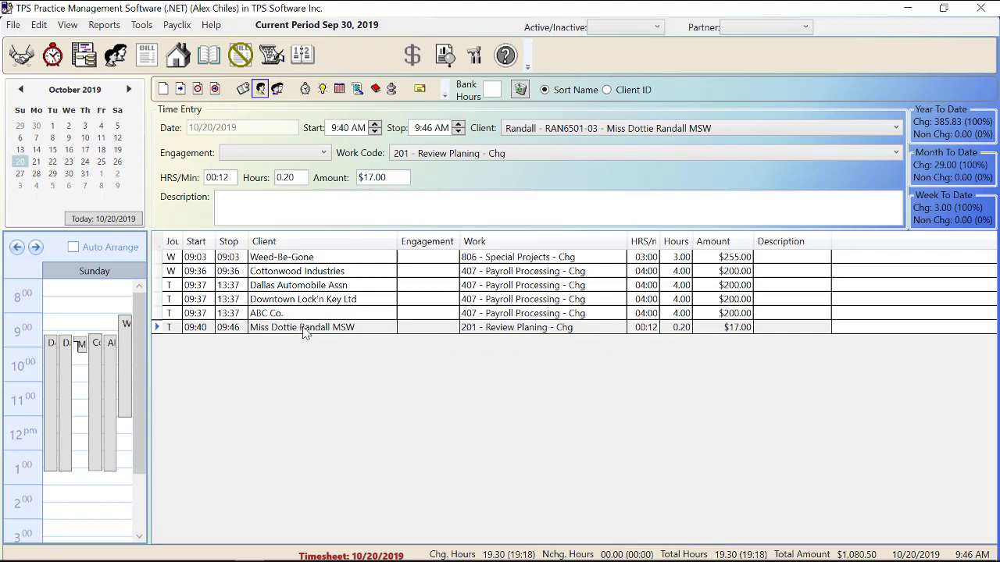
left_click(420, 90)
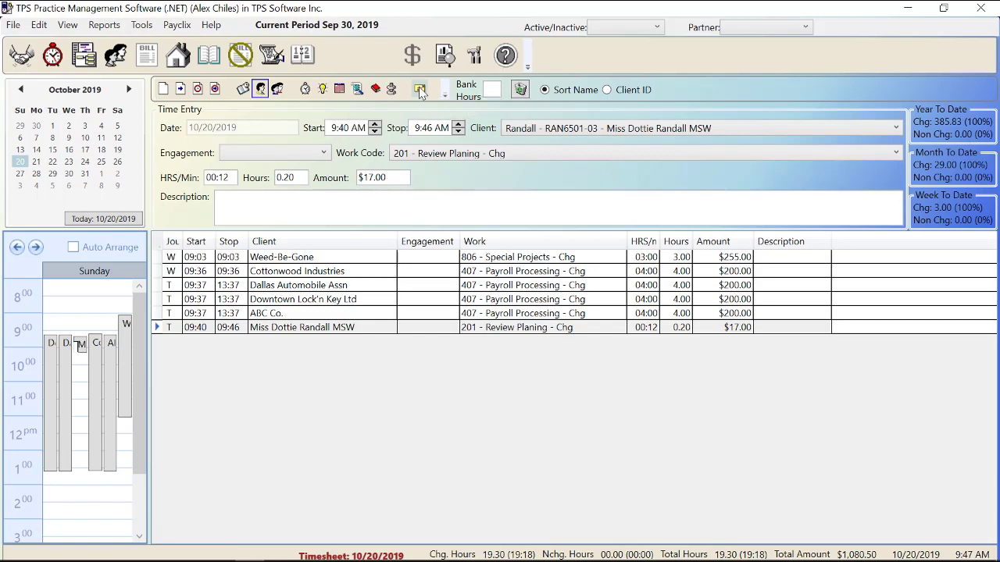
left_click(149, 28)
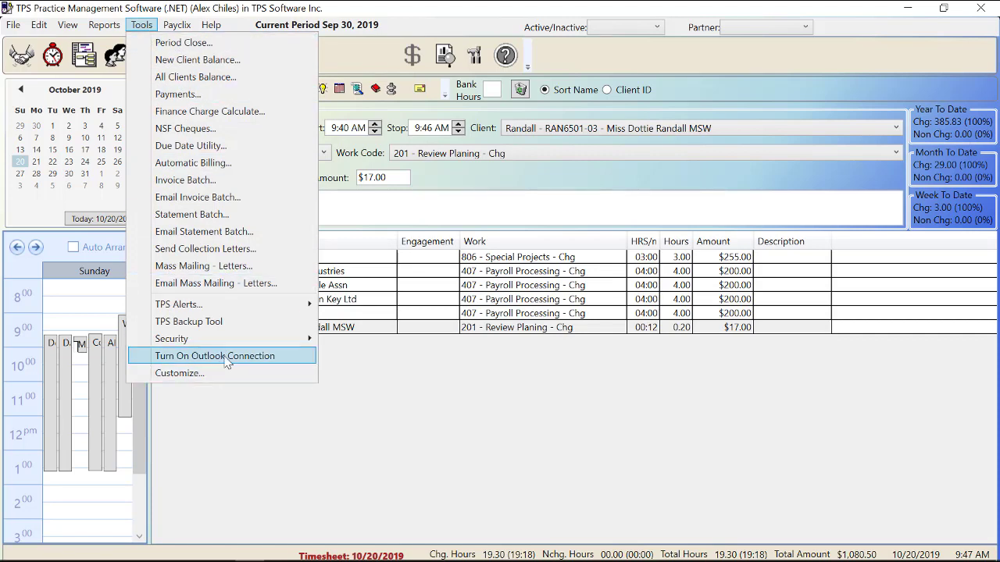
left_click(371, 402)
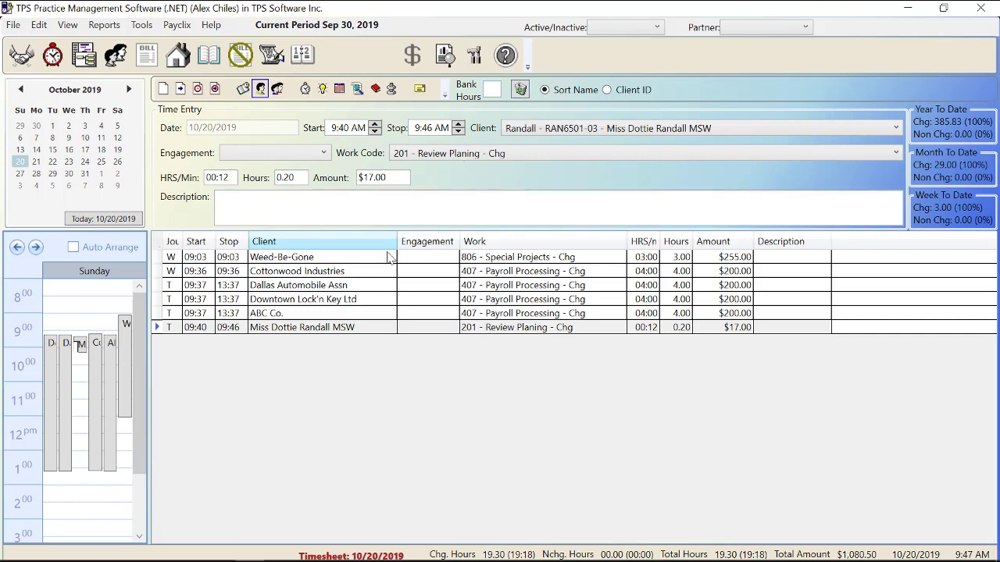
- Delete the Dallas Automobile Assn entry, confirming with Yes, then open the Weed-Be-Gone entry
left_click(274, 289)
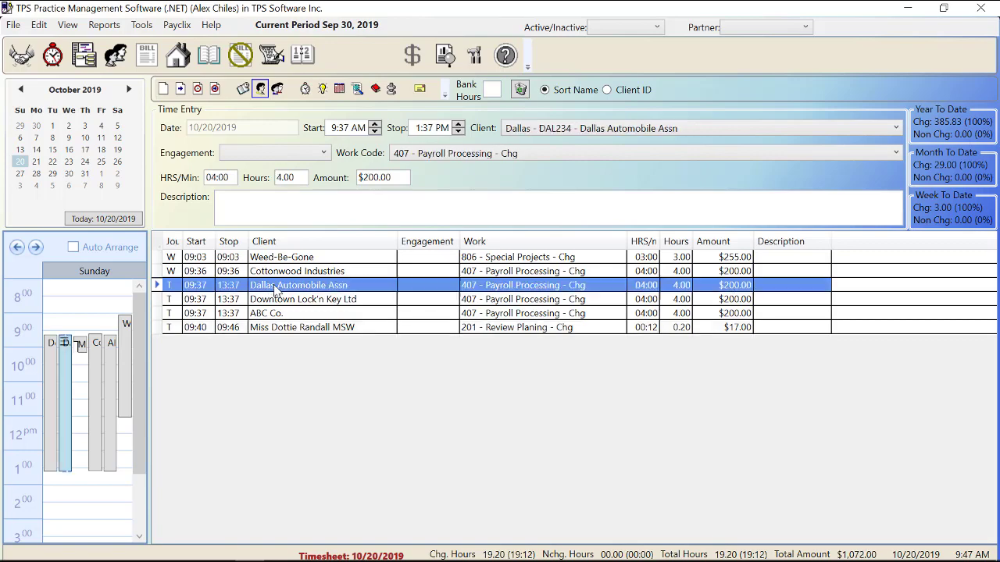
left_click(520, 90)
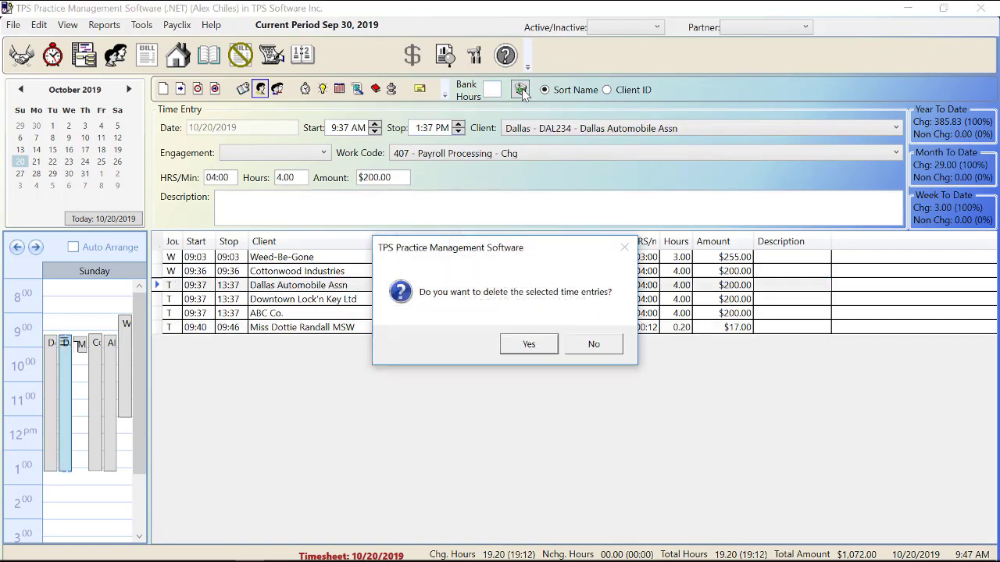
left_click(529, 346)
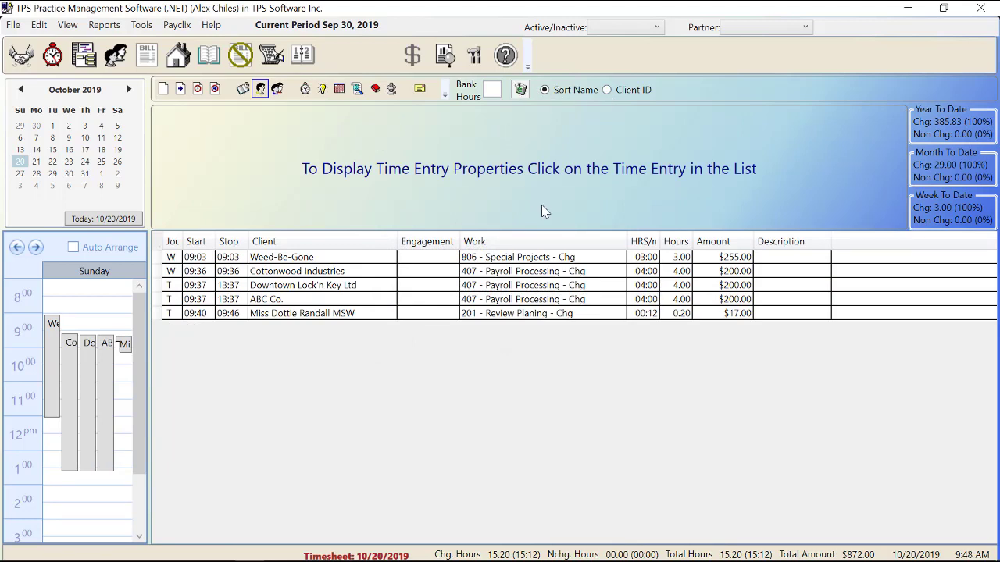
left_click(514, 258)
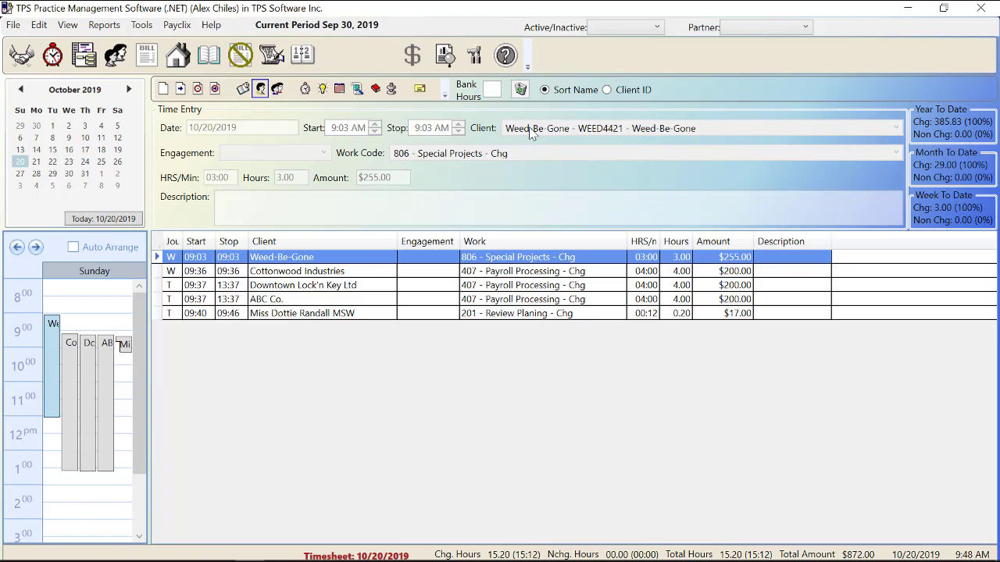
- Sort clients by Client ID, add a blank 09:48 entry, then view the client list by name again
left_click(607, 90)
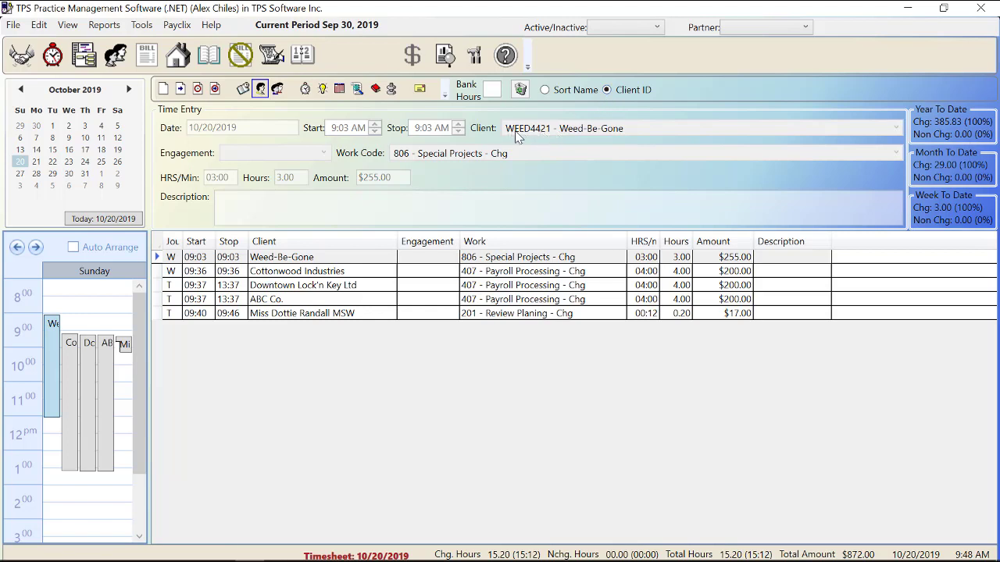
left_click(163, 88)
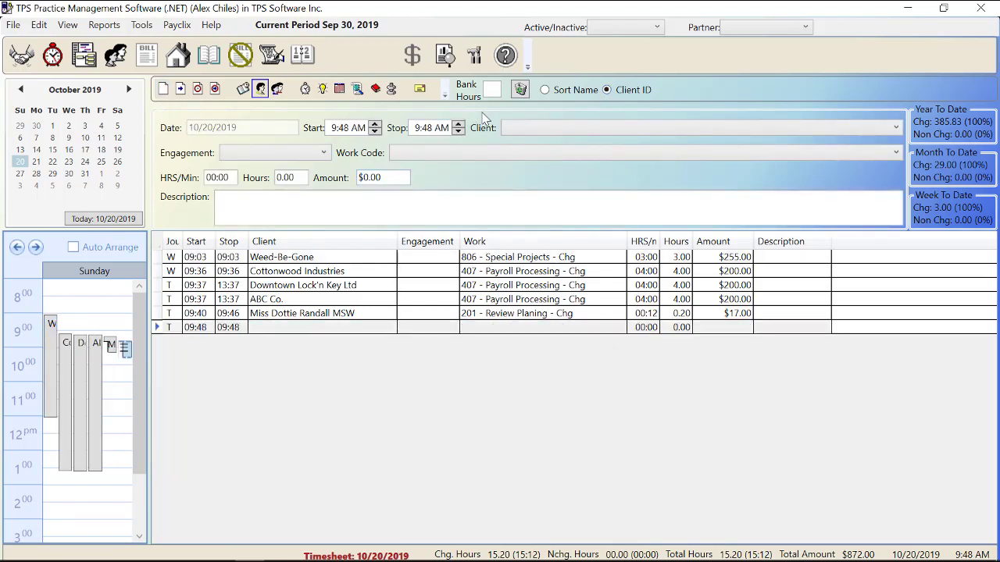
left_click(545, 128)
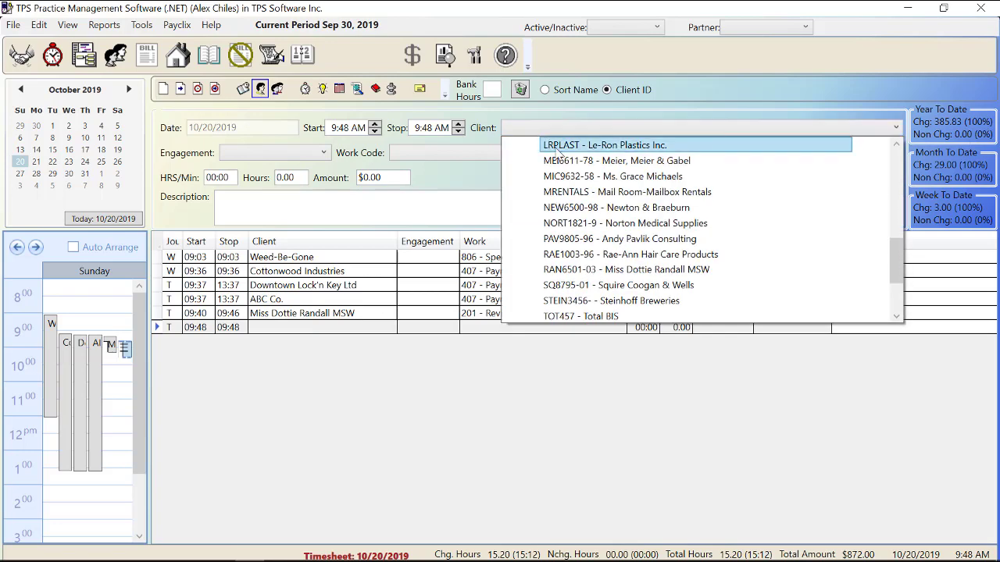
left_click(546, 90)
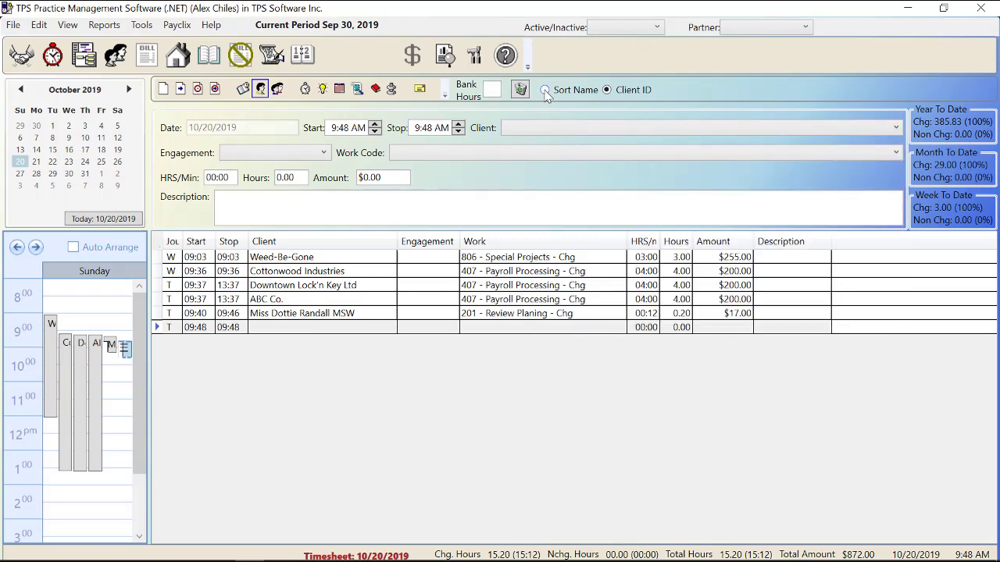
left_click(552, 128)
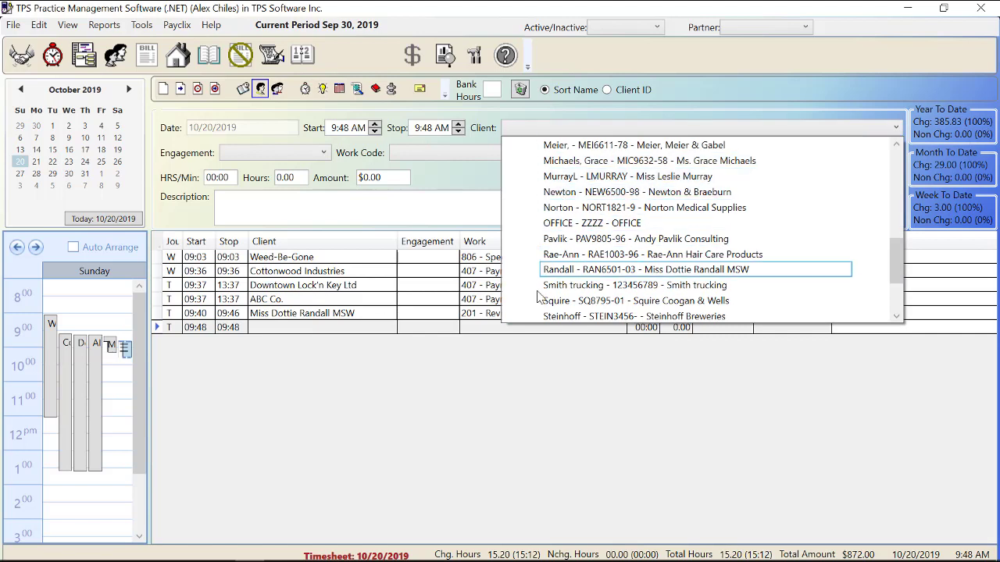